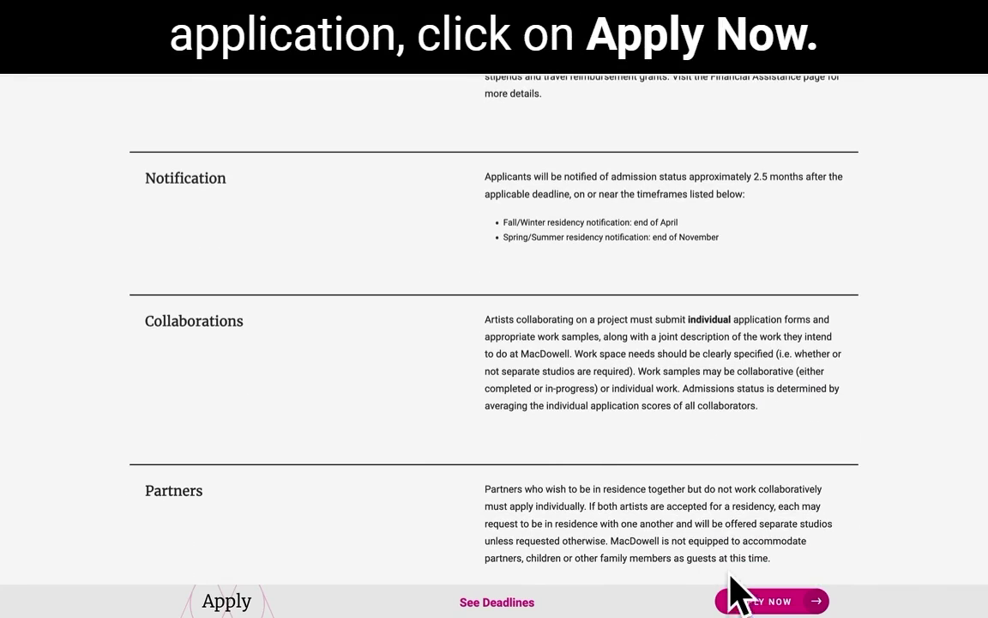
Go to MacDowell's SlideRoom application portal and look through the available Spring Summer 2024 programs.
{"action": "left_click", "coordinate": [759, 602]}
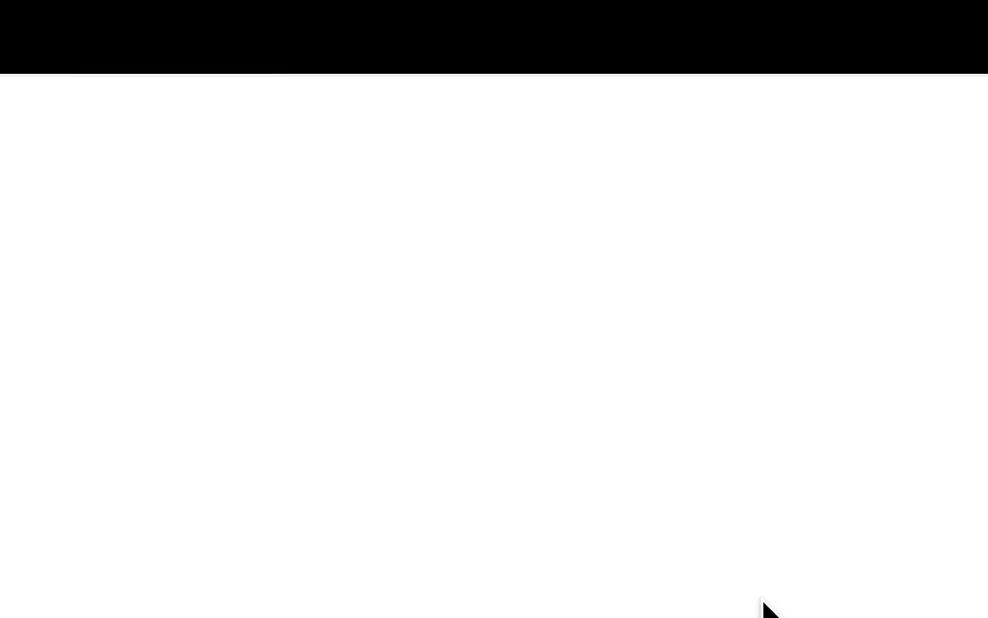
{"action": "scroll", "coordinate": [697, 467], "scroll_direction": "down", "scroll_amount": 2}
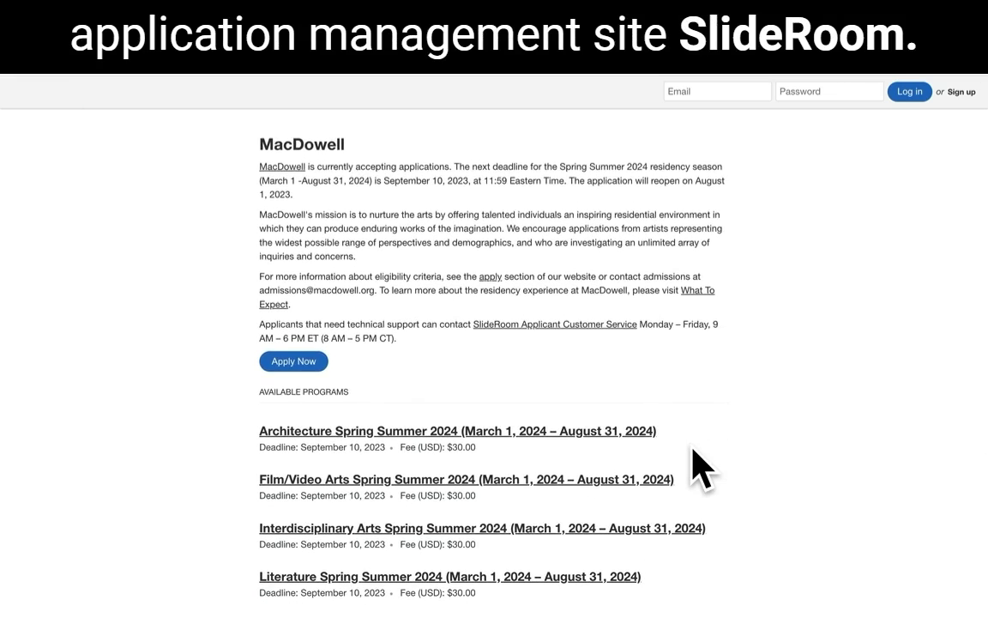
{"action": "scroll", "coordinate": [696, 467], "scroll_direction": "down", "scroll_amount": 1}
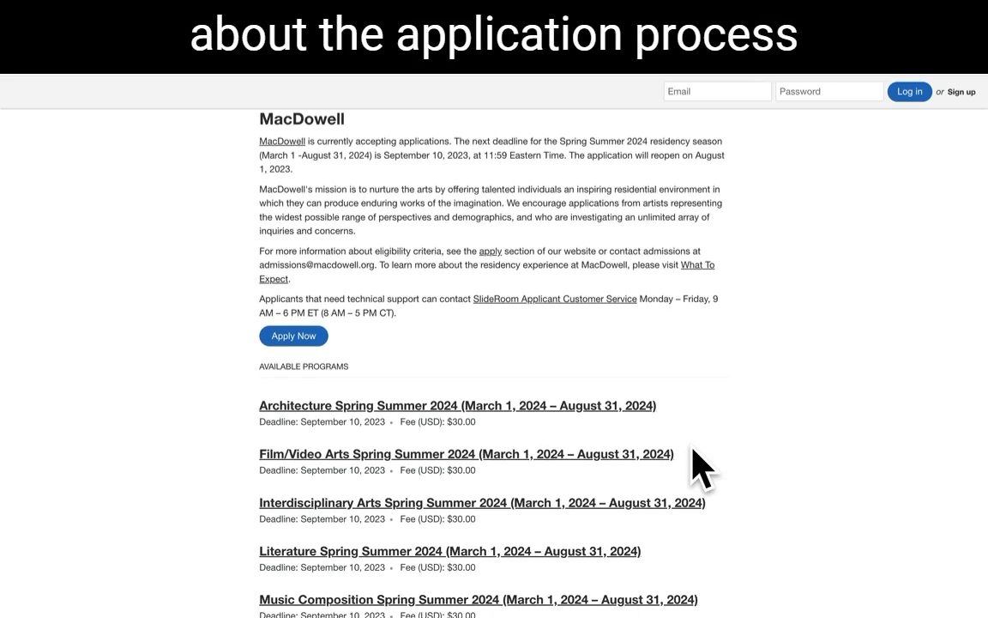
{"action": "scroll", "coordinate": [702, 468], "scroll_direction": "down", "scroll_amount": 5}
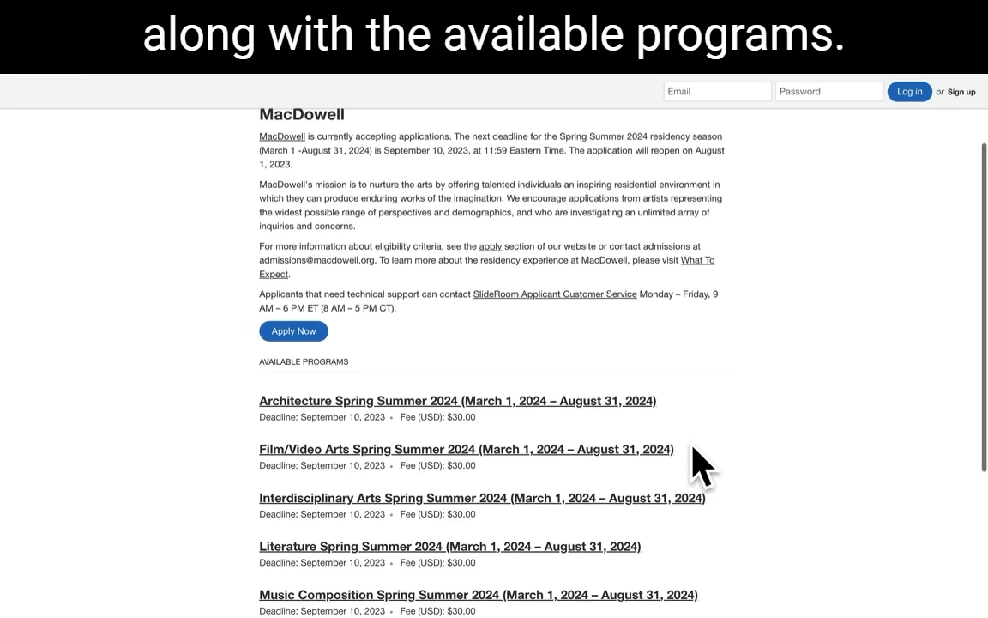
{"action": "scroll", "coordinate": [702, 468], "scroll_direction": "up", "scroll_amount": 4}
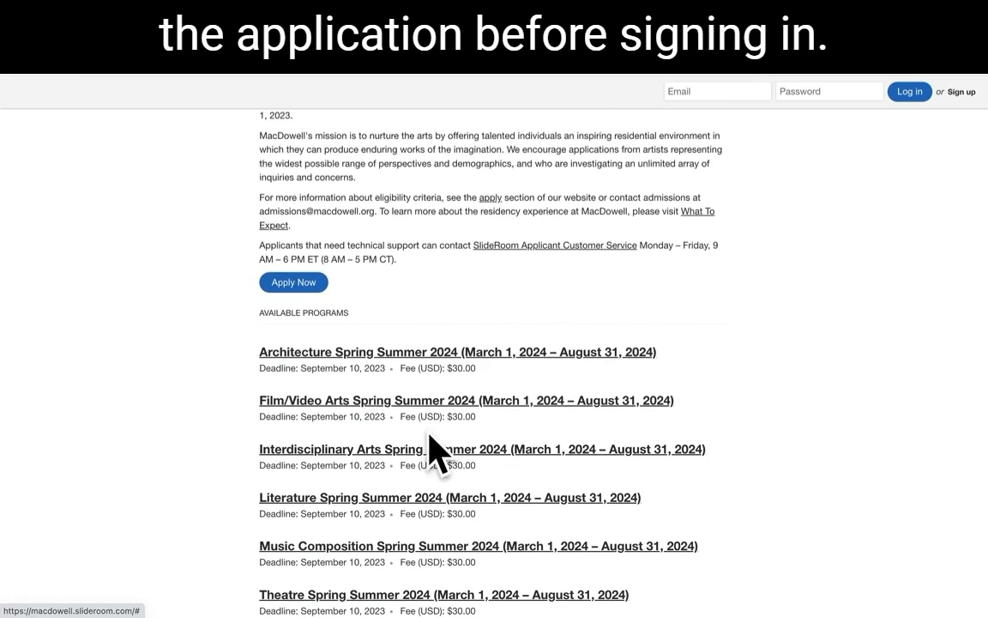
Preview the full application for the Architecture Spring Summer 2024 program, then return to the portal's home page.
{"action": "left_click", "coordinate": [386, 351]}
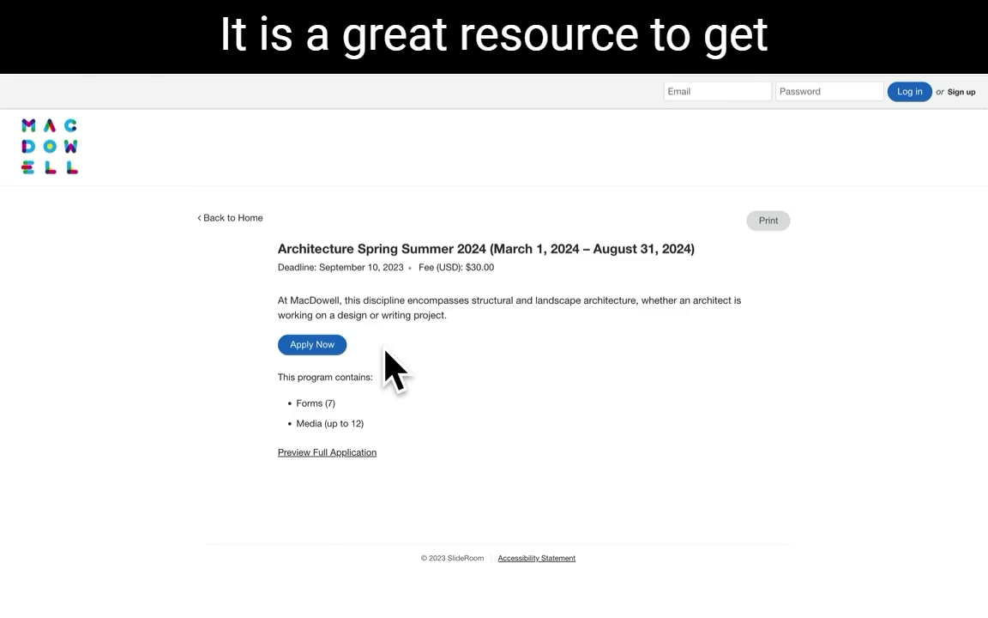
{"action": "left_click", "coordinate": [327, 452]}
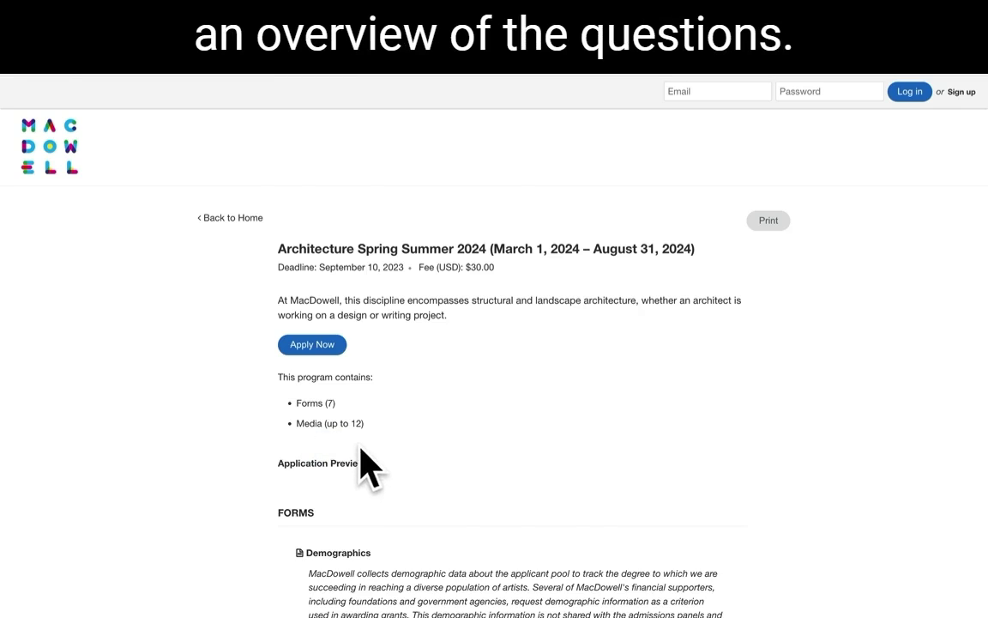
{"action": "scroll", "coordinate": [439, 463], "scroll_direction": "down", "scroll_amount": 7}
{"action": "scroll", "coordinate": [438, 443], "scroll_direction": "down", "scroll_amount": 4}
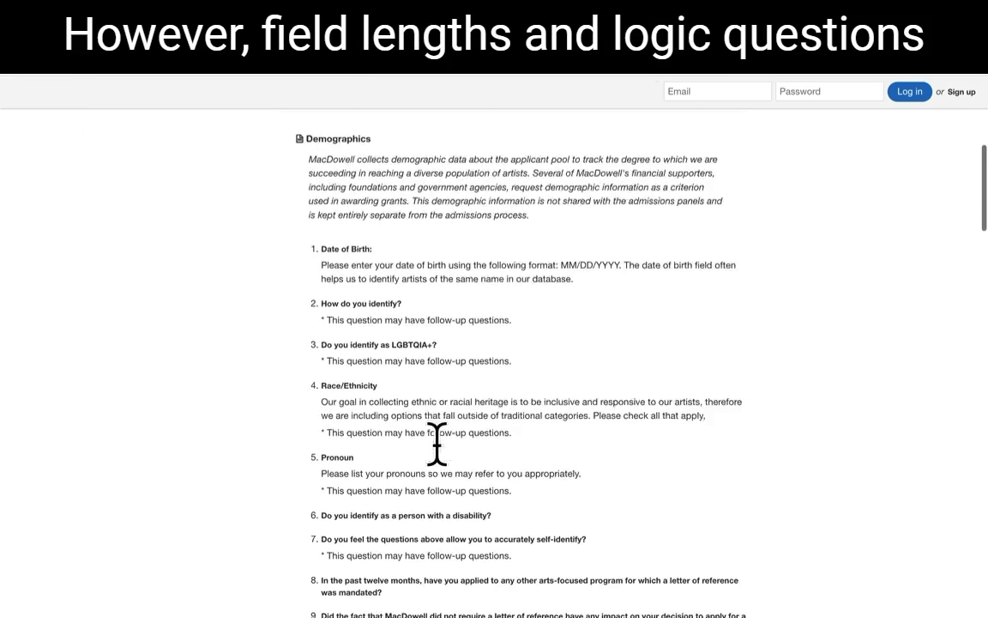
{"action": "scroll", "coordinate": [439, 446], "scroll_direction": "up", "scroll_amount": 11}
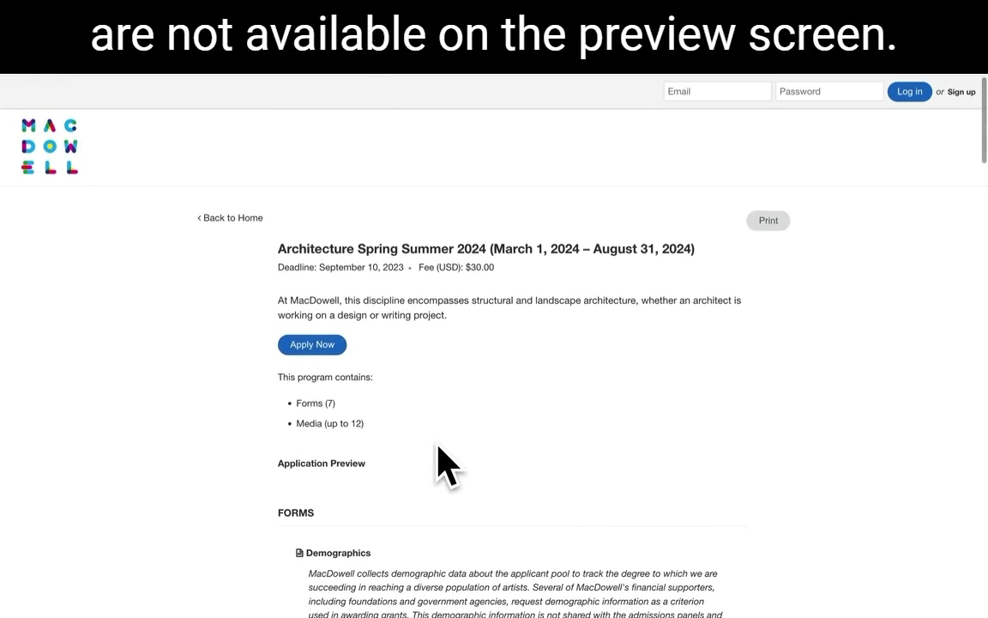
{"action": "left_click", "coordinate": [231, 218]}
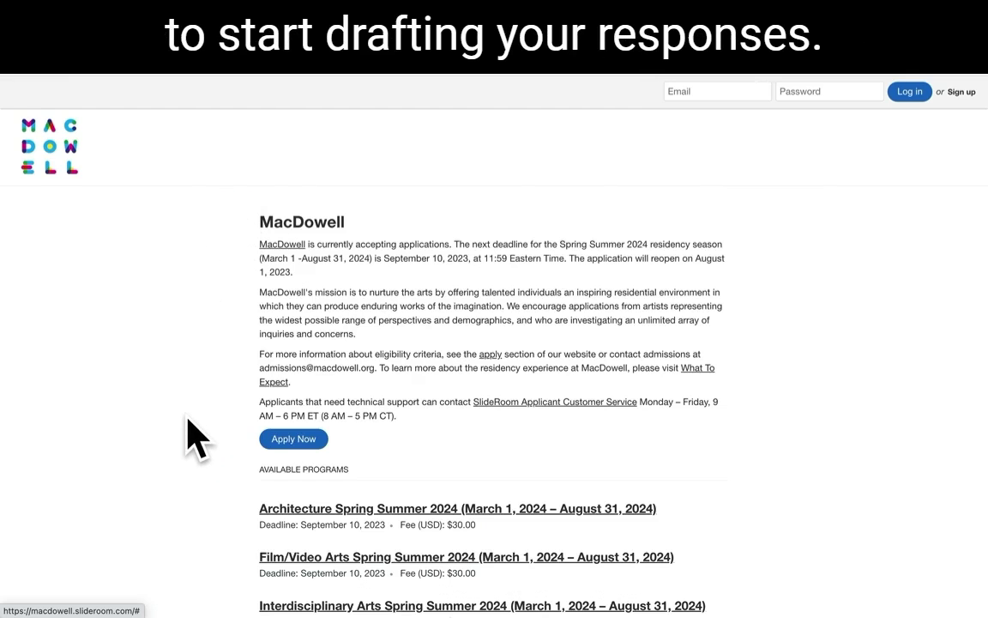
Open the sign-up page for a new SlideRoom account from the portal's home page.
{"action": "scroll", "coordinate": [188, 429], "scroll_direction": "down", "scroll_amount": 1}
{"action": "scroll", "coordinate": [194, 437], "scroll_direction": "down", "scroll_amount": 1}
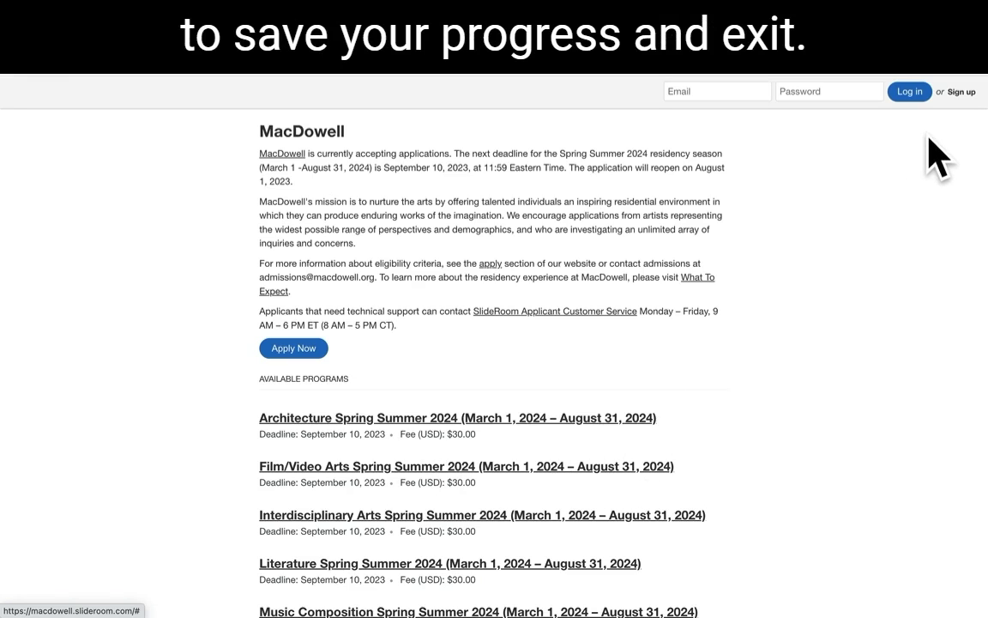
{"action": "left_click", "coordinate": [960, 91]}
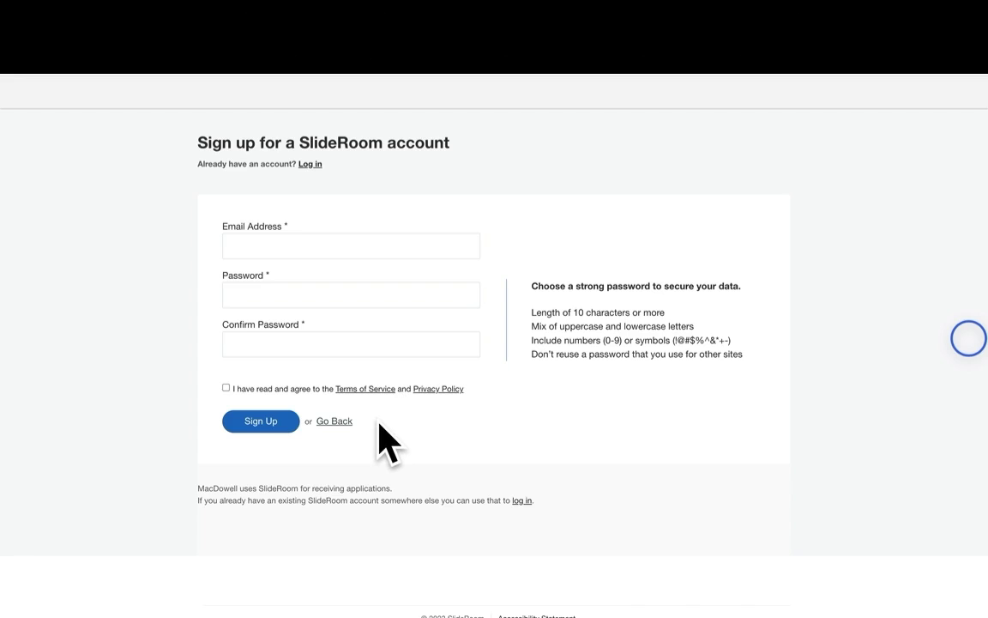
Log in to the existing SlideRoom account with the credentials already filled in.
{"action": "mouse_move", "coordinate": [137, 610]}
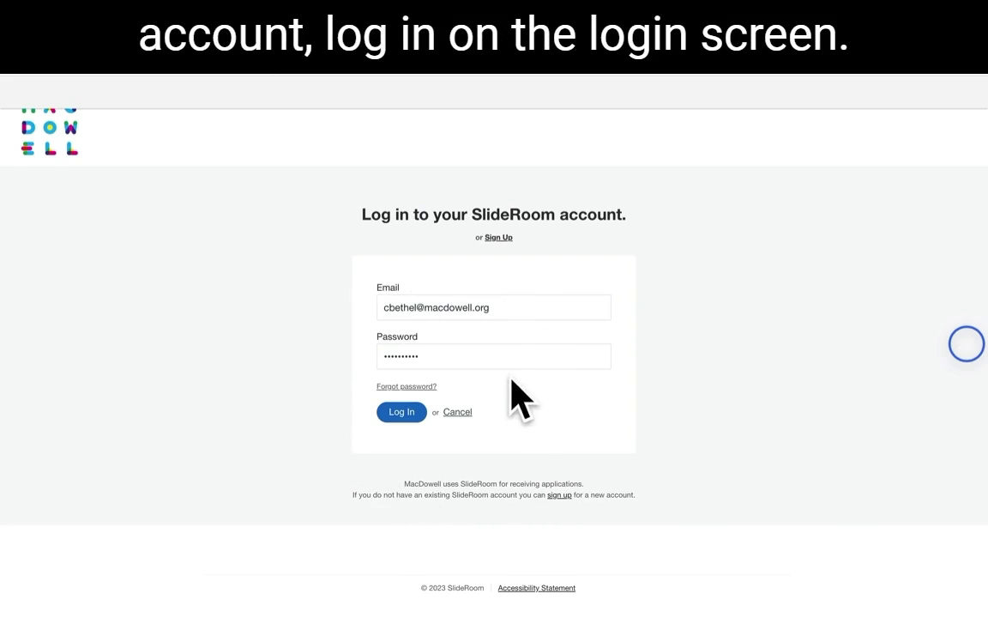
{"action": "left_click", "coordinate": [393, 413]}
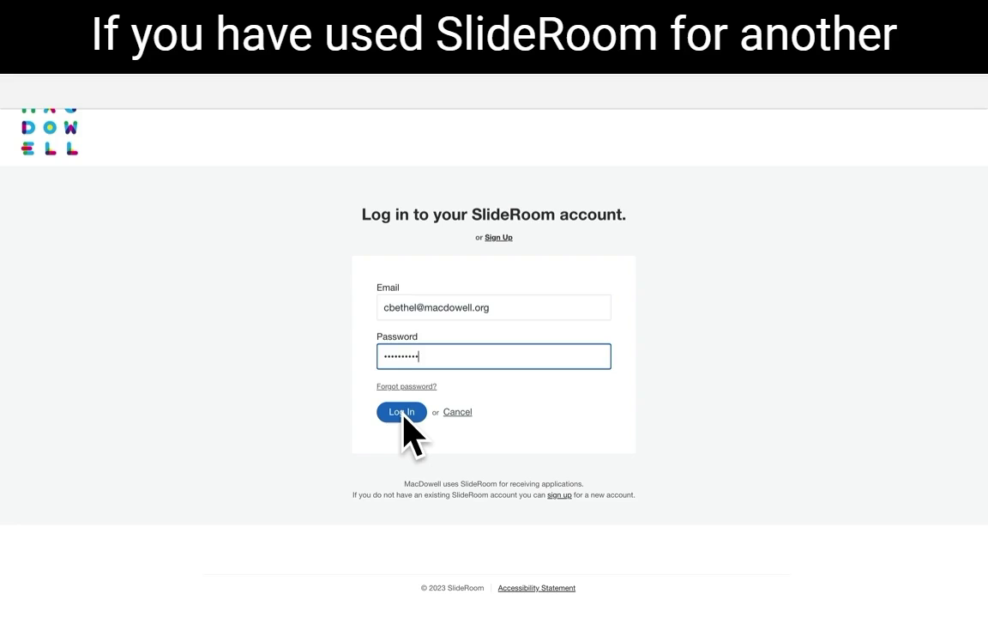
{"action": "left_click", "coordinate": [402, 412]}
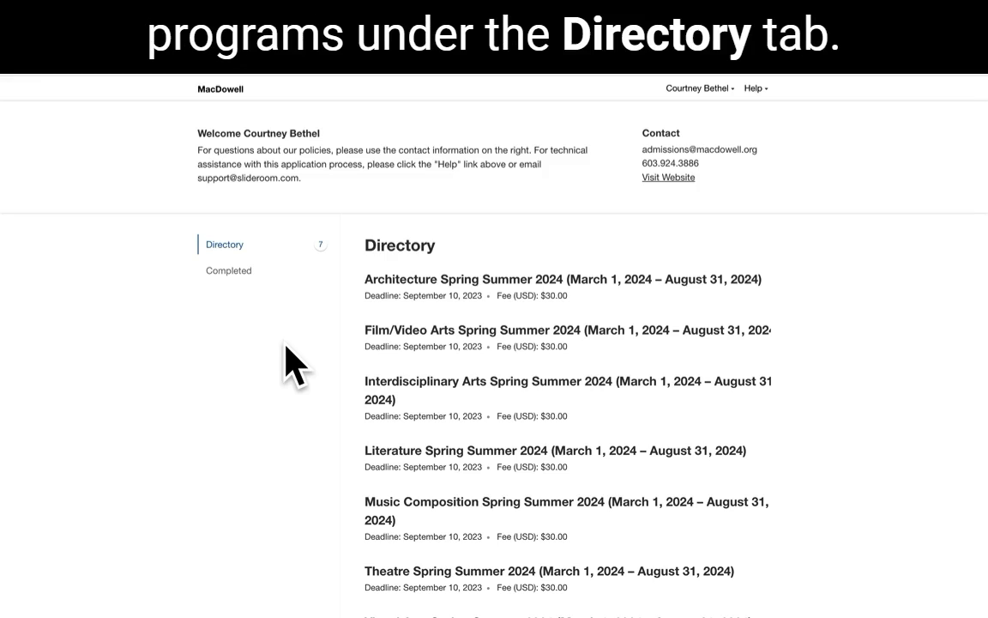
Open the Architecture Spring Summer 2024 program from the directory and begin its application.
{"action": "scroll", "coordinate": [287, 347], "scroll_direction": "down", "scroll_amount": 2}
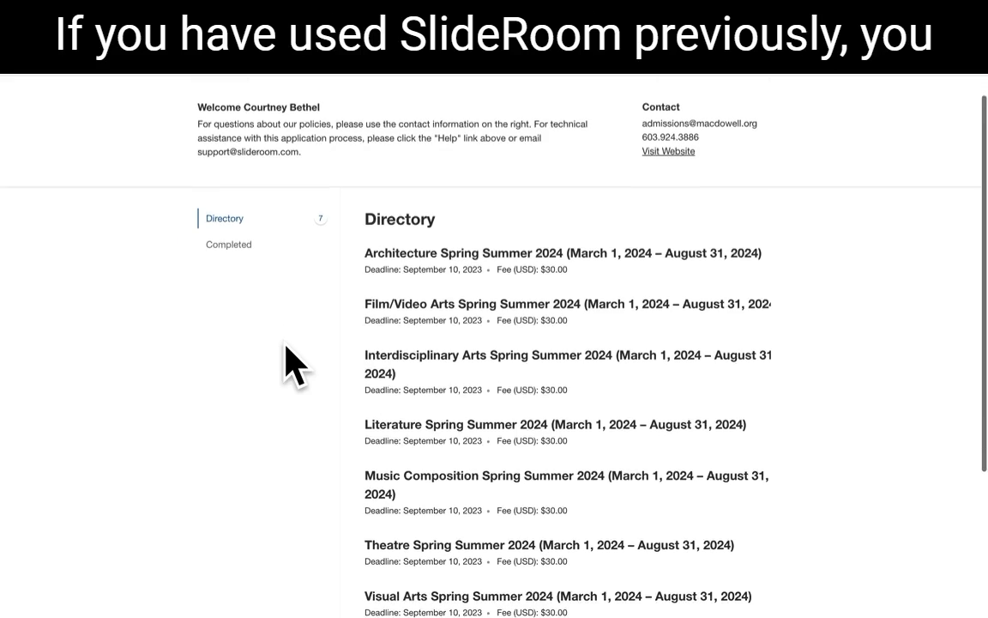
{"action": "scroll", "coordinate": [285, 347], "scroll_direction": "up", "scroll_amount": 1}
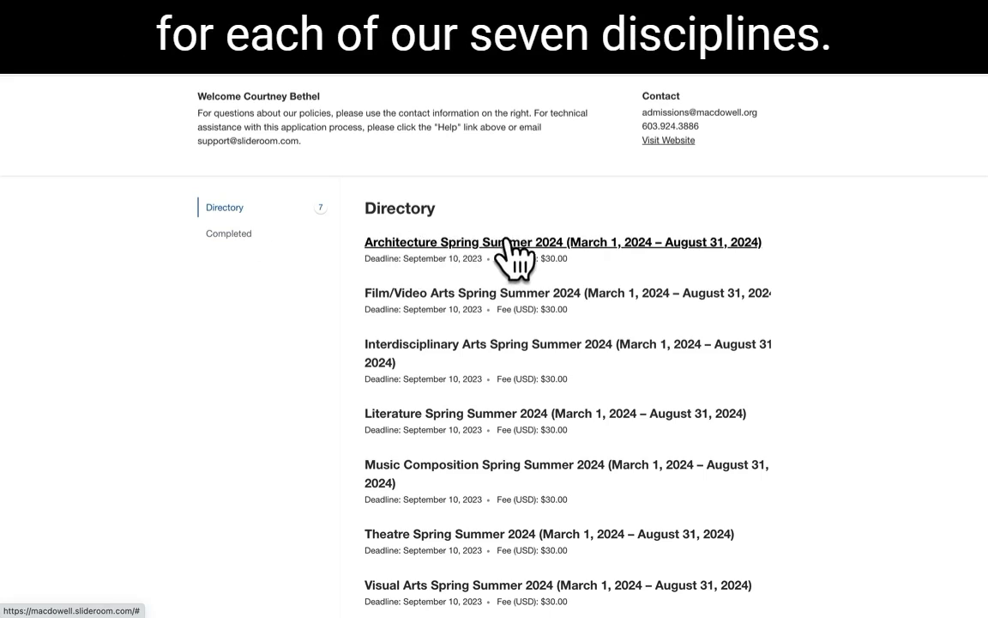
{"action": "left_click", "coordinate": [574, 238]}
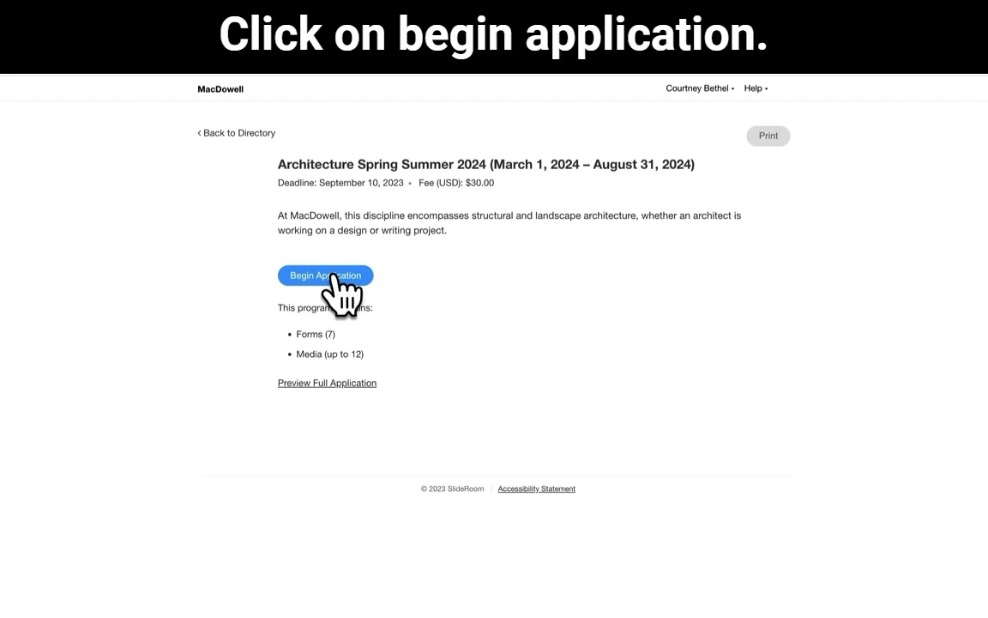
{"action": "left_click", "coordinate": [334, 275]}
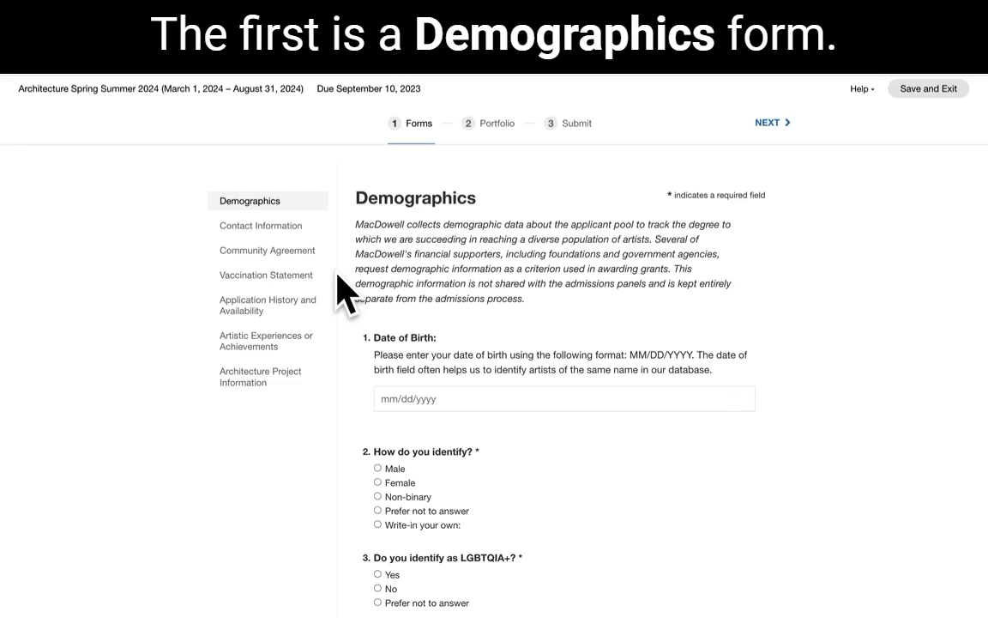
Review all questions and answer options on the Demographics form, including those offering a prefer-not-to-answer choice.
{"action": "scroll", "coordinate": [341, 292], "scroll_direction": "down", "scroll_amount": 2}
{"action": "scroll", "coordinate": [341, 291], "scroll_direction": "down", "scroll_amount": 3}
{"action": "scroll", "coordinate": [342, 291], "scroll_direction": "down", "scroll_amount": 2}
{"action": "scroll", "coordinate": [342, 291], "scroll_direction": "down", "scroll_amount": 2}
{"action": "scroll", "coordinate": [337, 277], "scroll_direction": "down", "scroll_amount": 2}
{"action": "scroll", "coordinate": [337, 276], "scroll_direction": "down", "scroll_amount": 3}
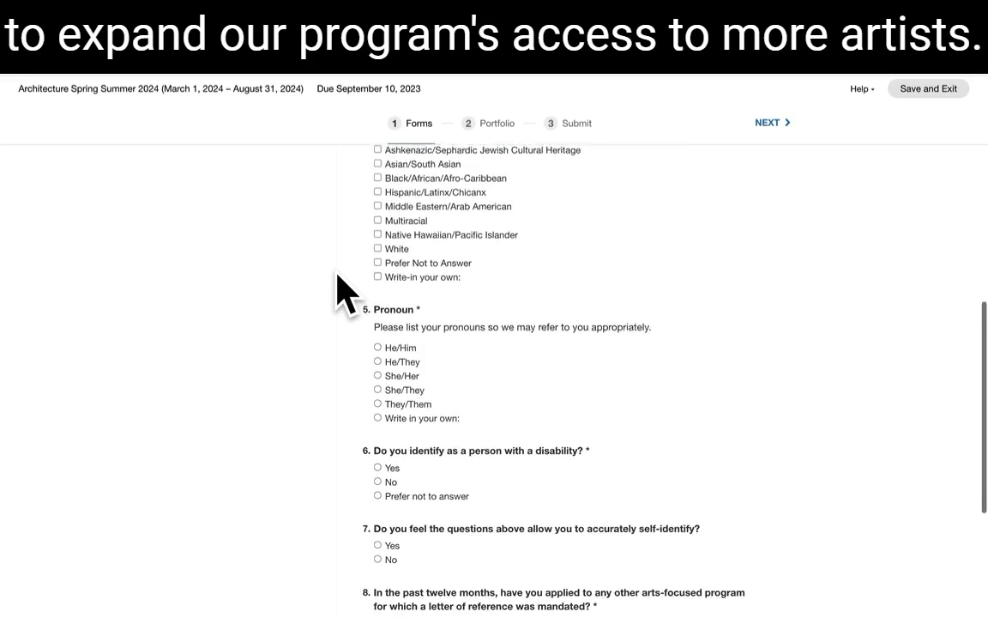
{"action": "scroll", "coordinate": [337, 292], "scroll_direction": "down", "scroll_amount": 2}
{"action": "scroll", "coordinate": [337, 292], "scroll_direction": "down", "scroll_amount": 4}
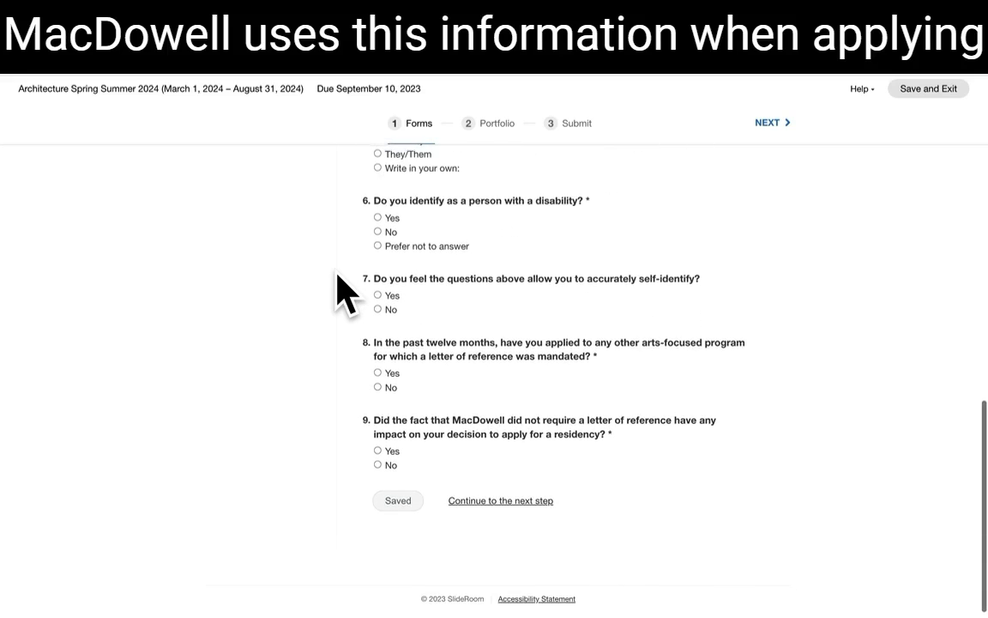
{"action": "scroll", "coordinate": [337, 276], "scroll_direction": "up", "scroll_amount": 4}
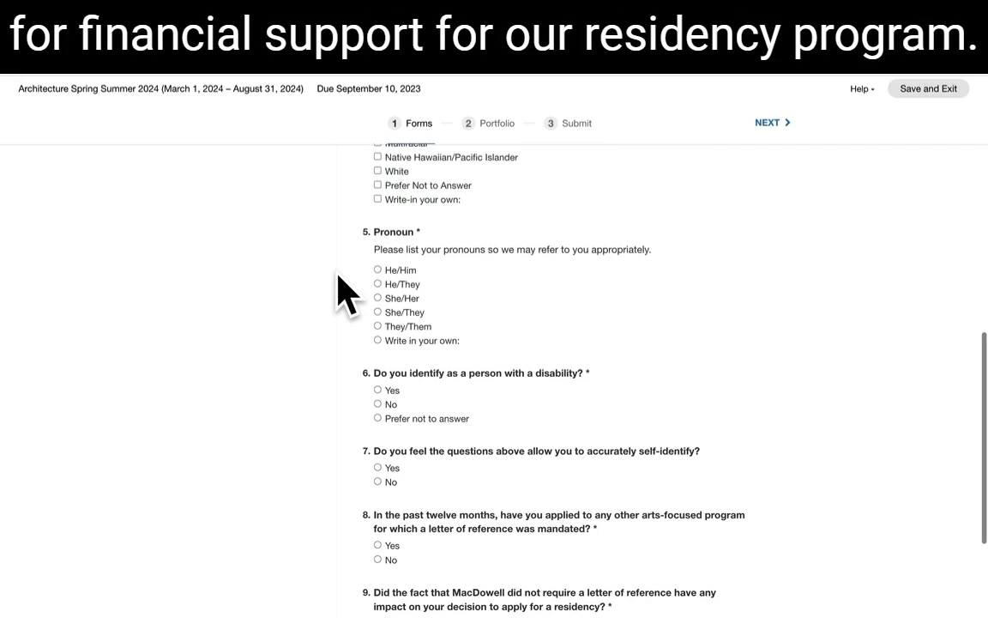
{"action": "scroll", "coordinate": [338, 276], "scroll_direction": "up", "scroll_amount": 7}
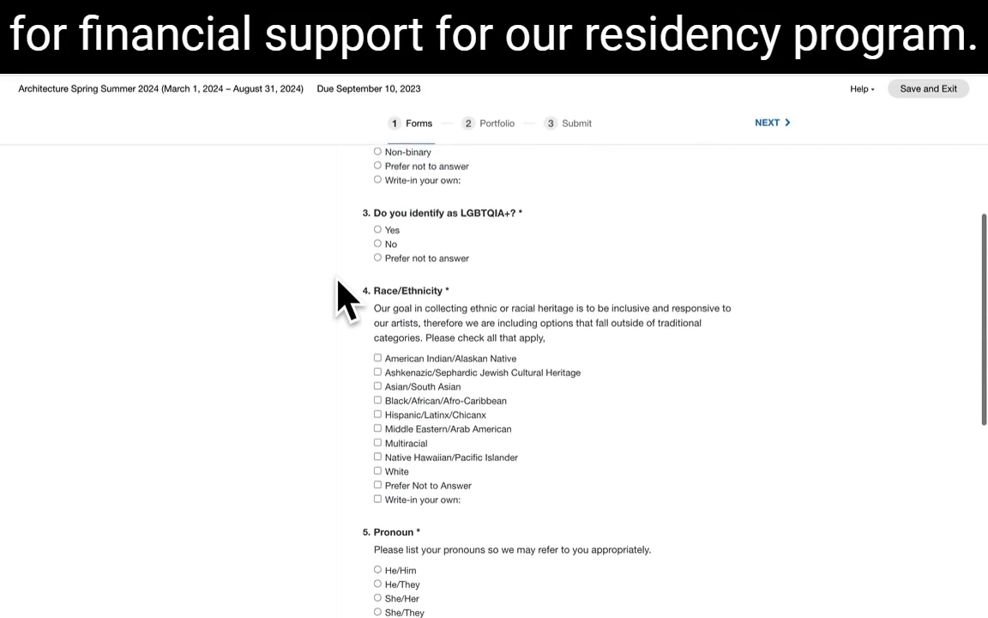
{"action": "scroll", "coordinate": [338, 296], "scroll_direction": "up", "scroll_amount": 7}
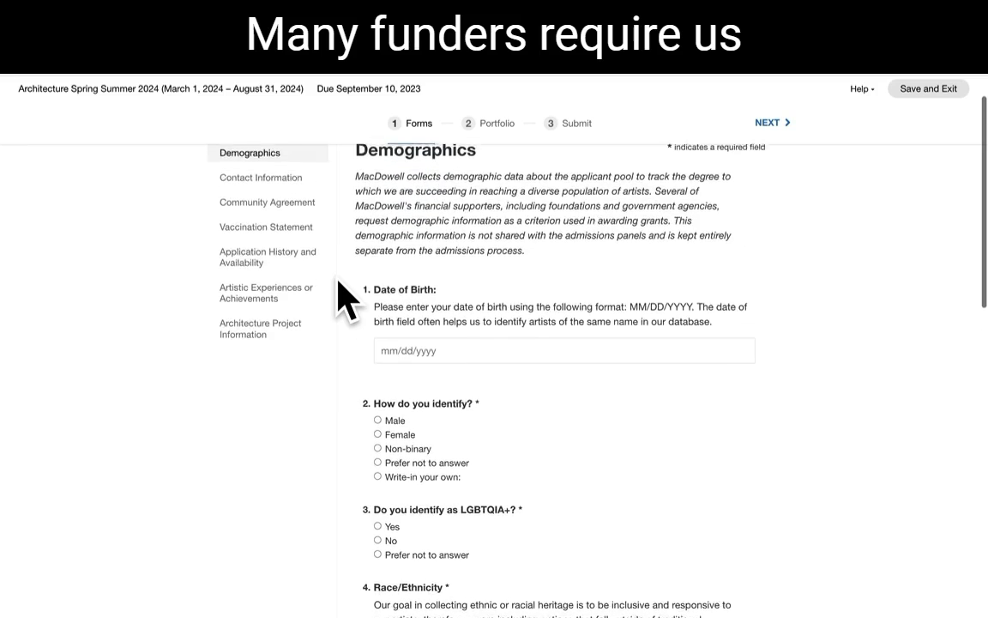
{"action": "scroll", "coordinate": [338, 279], "scroll_direction": "up", "scroll_amount": 1}
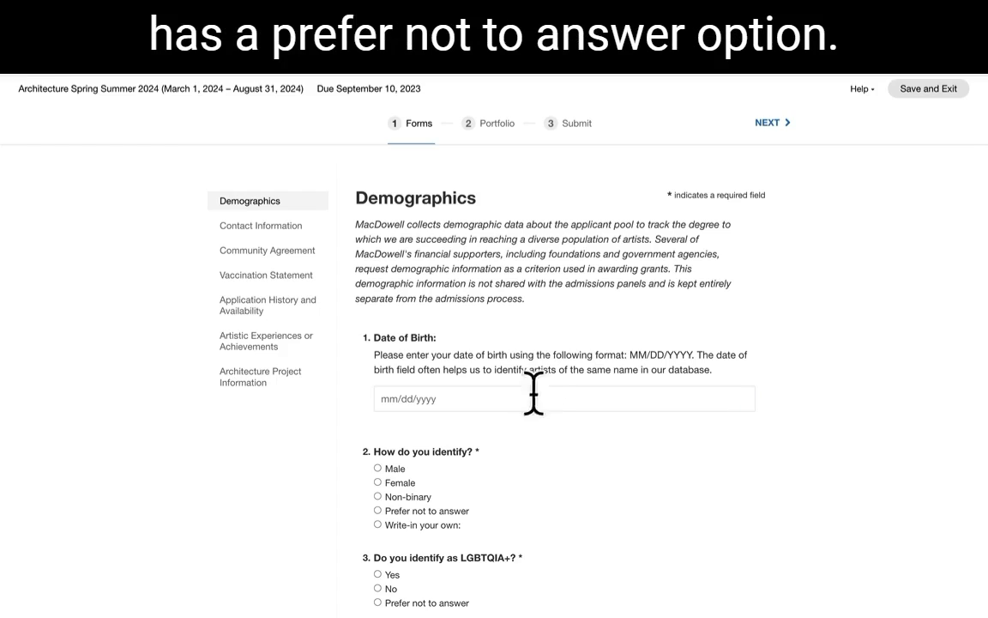
View the Contact Information, Community Agreement and Vaccination Statement forms in turn.
{"action": "left_click", "coordinate": [965, 344]}
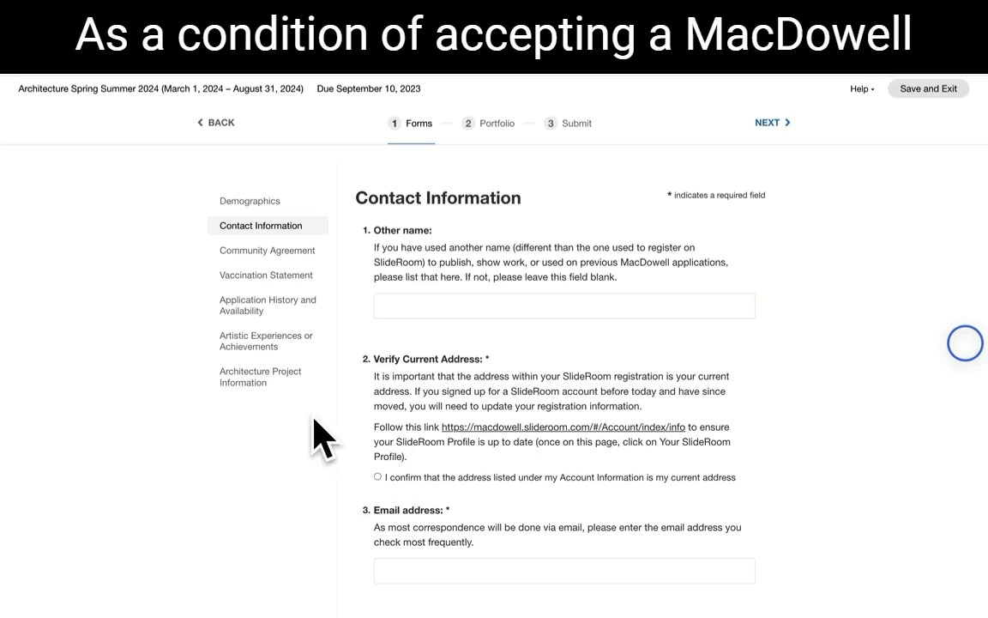
{"action": "left_click", "coordinate": [290, 250]}
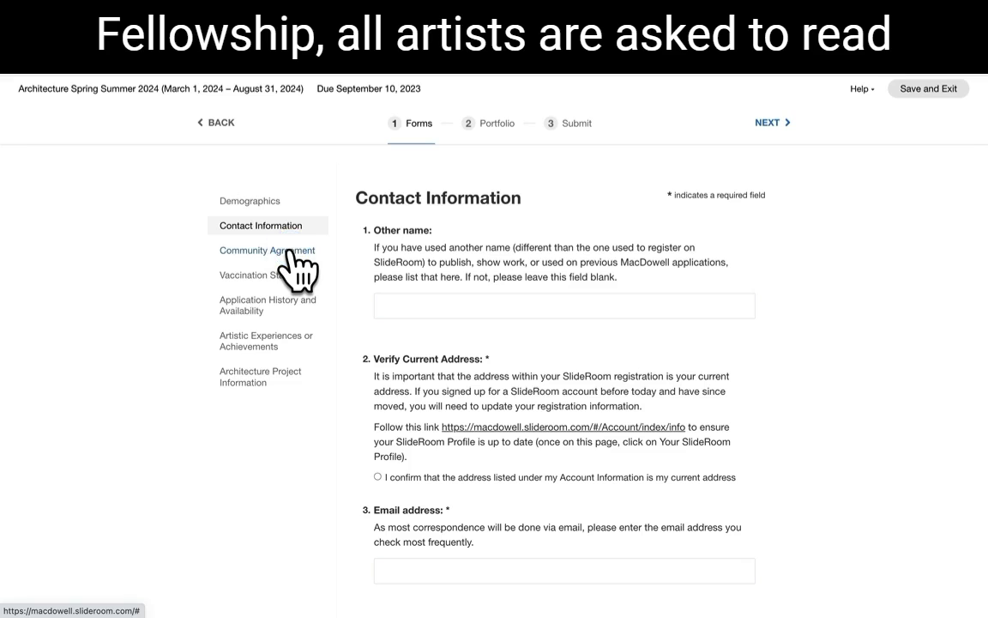
{"action": "left_click", "coordinate": [290, 252]}
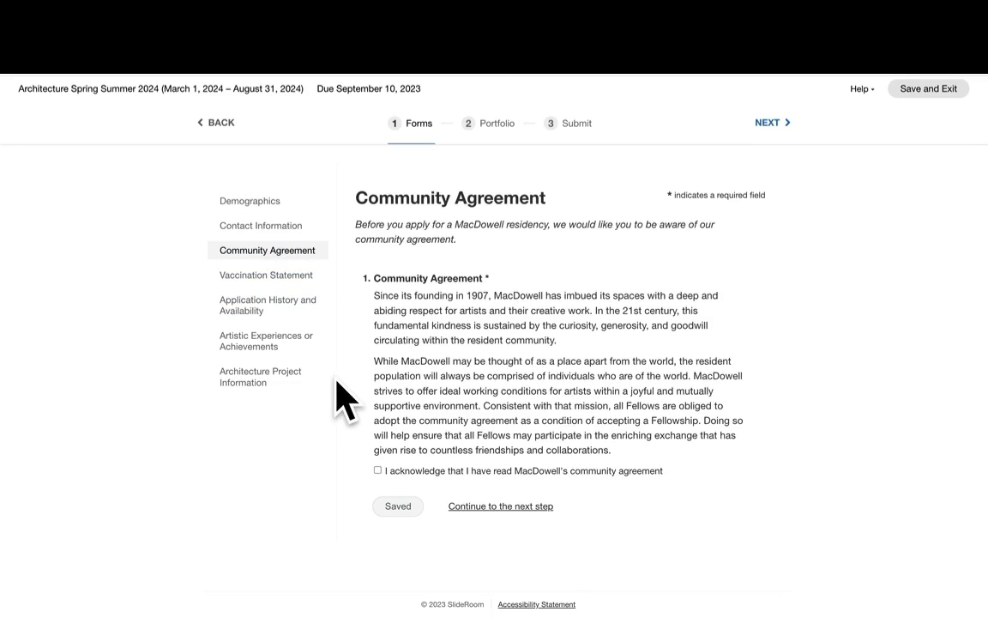
{"action": "left_click", "coordinate": [288, 273]}
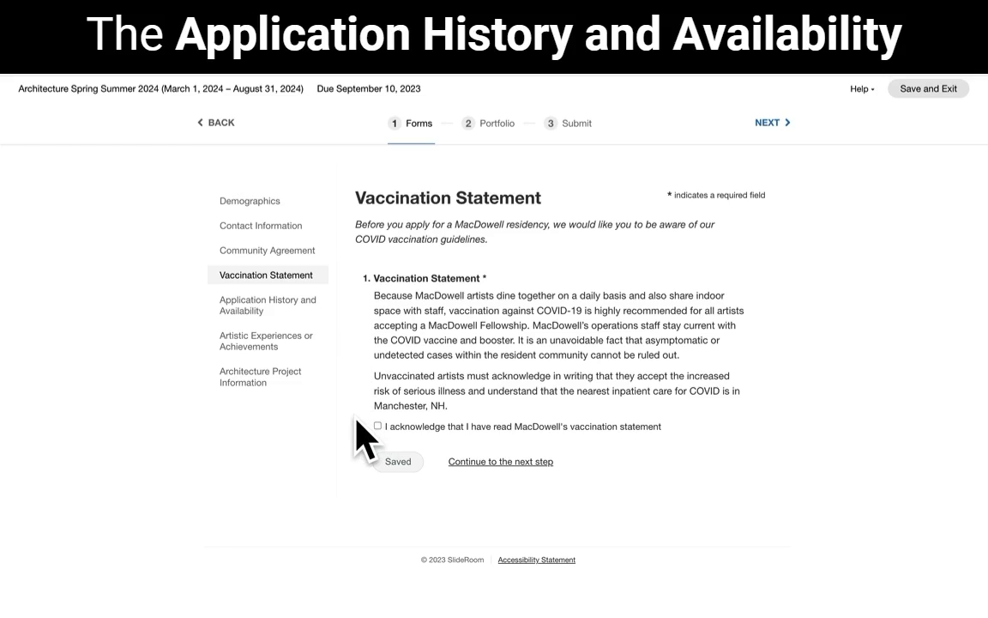
On the Application History and Availability form, answer no to first application and enter 2019 as the year of the last application.
{"action": "left_click", "coordinate": [296, 299]}
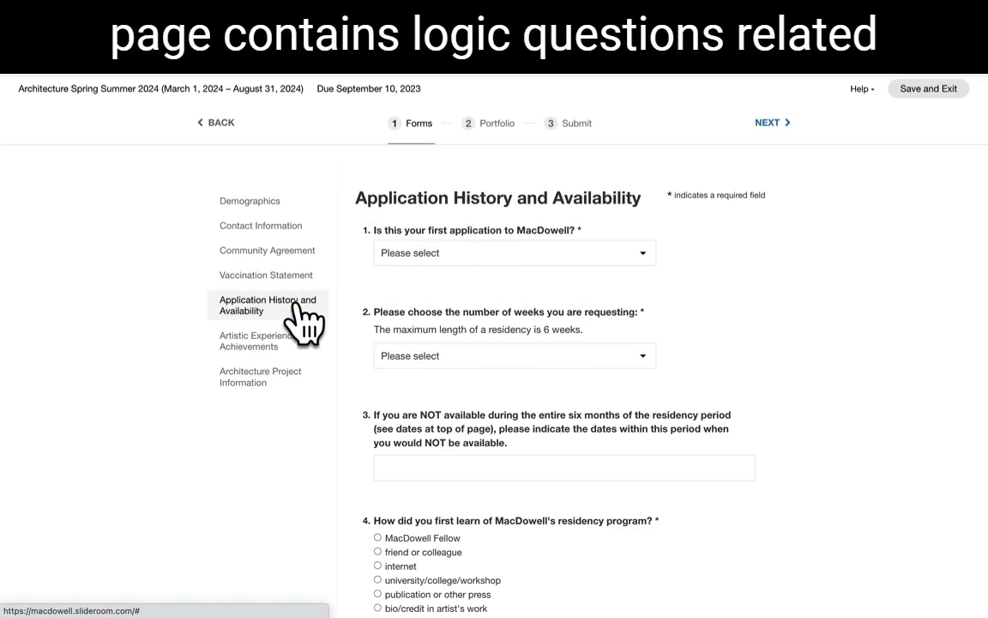
{"action": "left_click", "coordinate": [418, 251]}
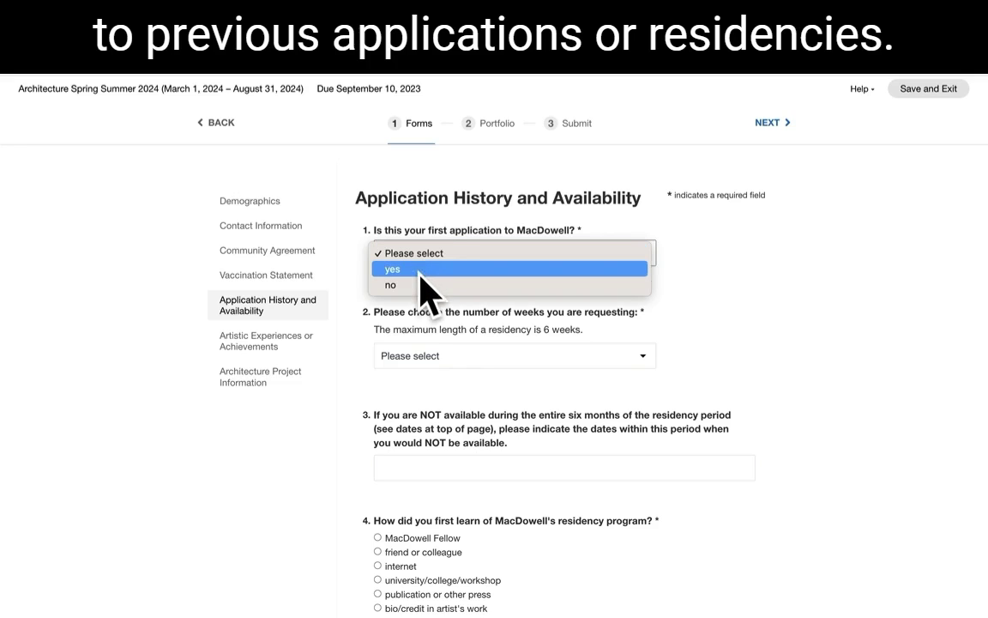
{"action": "left_click", "coordinate": [422, 285]}
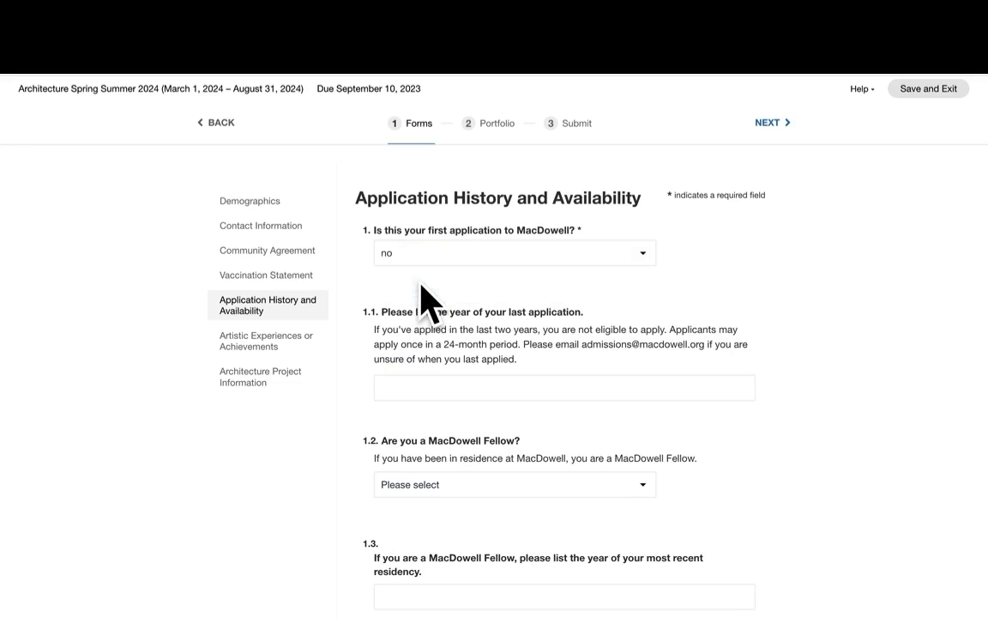
{"action": "left_click", "coordinate": [418, 380]}
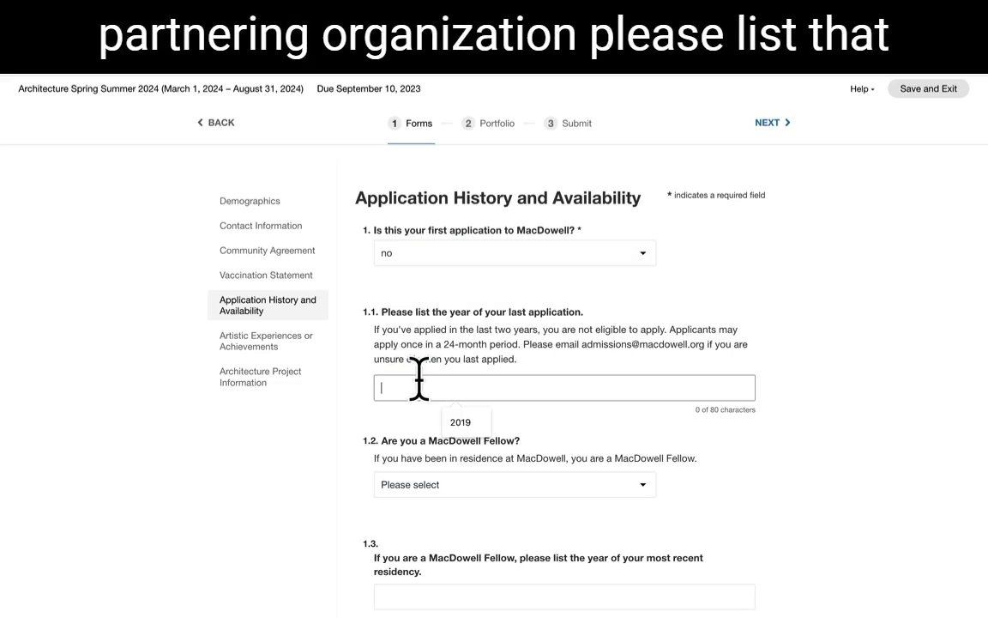
{"action": "type", "text": "2019"}
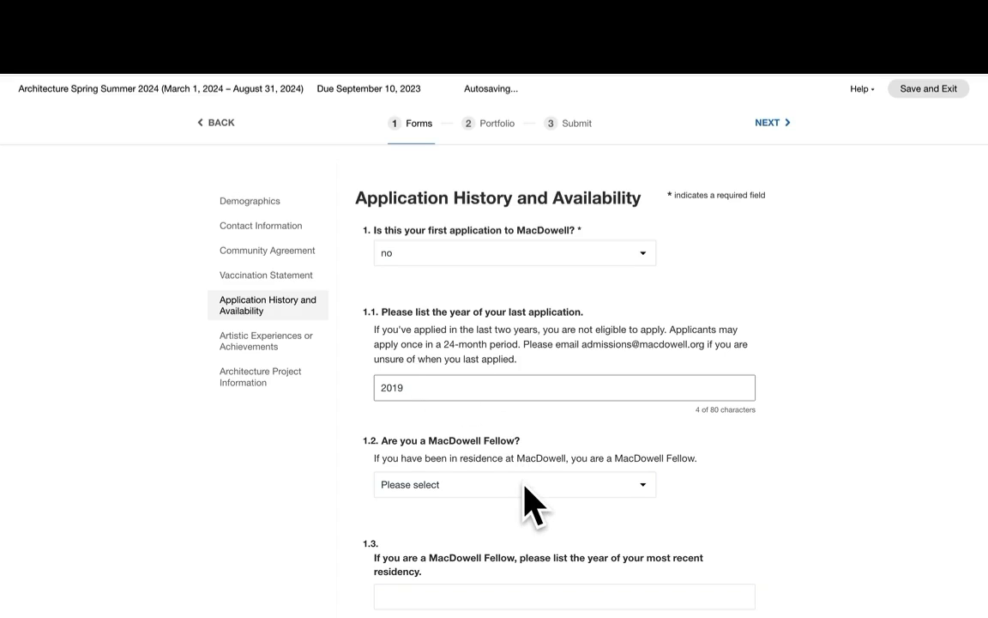
{"action": "scroll", "coordinate": [528, 498], "scroll_direction": "down", "scroll_amount": 3}
{"action": "scroll", "coordinate": [525, 487], "scroll_direction": "down", "scroll_amount": 8}
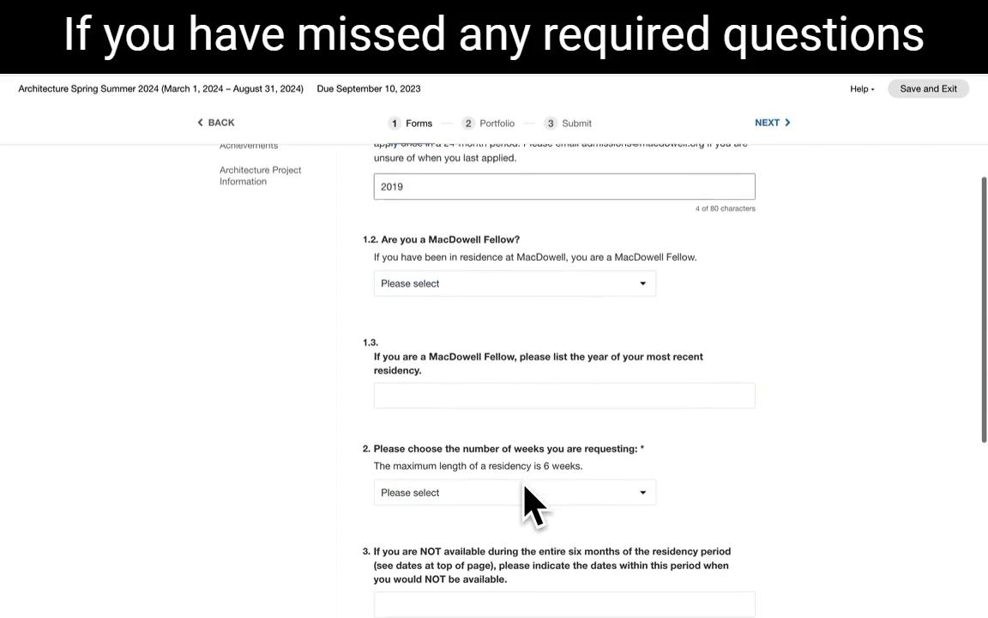
For the question on first learning of MacDowell's residency program, choose partner organization and enter IAIA in the accompanying text field.
{"action": "scroll", "coordinate": [525, 494], "scroll_direction": "down", "scroll_amount": 2}
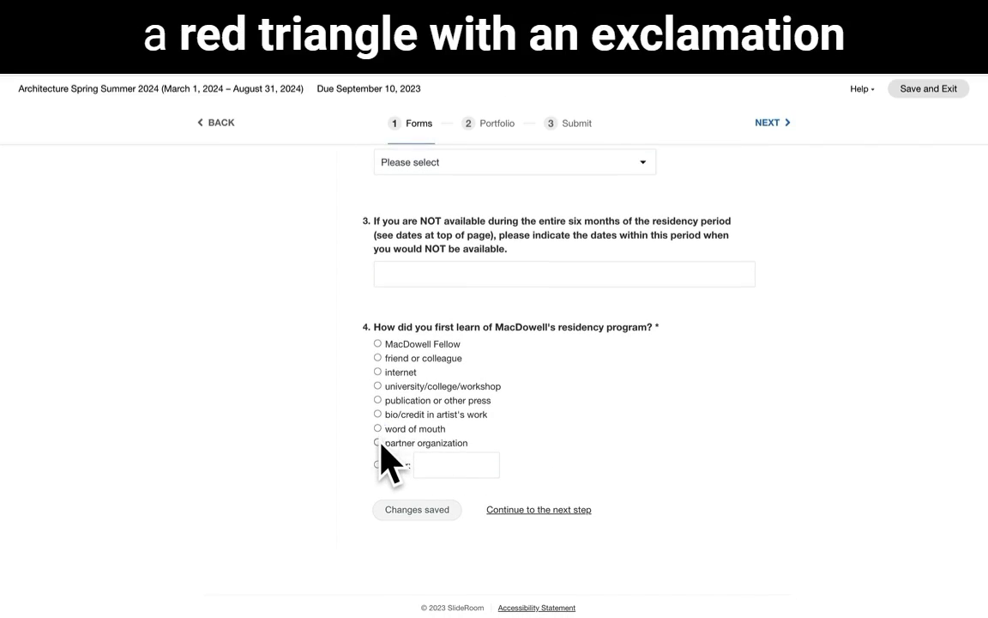
{"action": "left_click", "coordinate": [380, 443]}
{"action": "left_click", "coordinate": [434, 464]}
{"action": "type", "text": "IAIA"}
Review the Project Description, Work Sample Explanation and Physical Space Needs questions, and go to the Portfolio section.
{"action": "scroll", "coordinate": [438, 464], "scroll_direction": "down", "scroll_amount": 4}
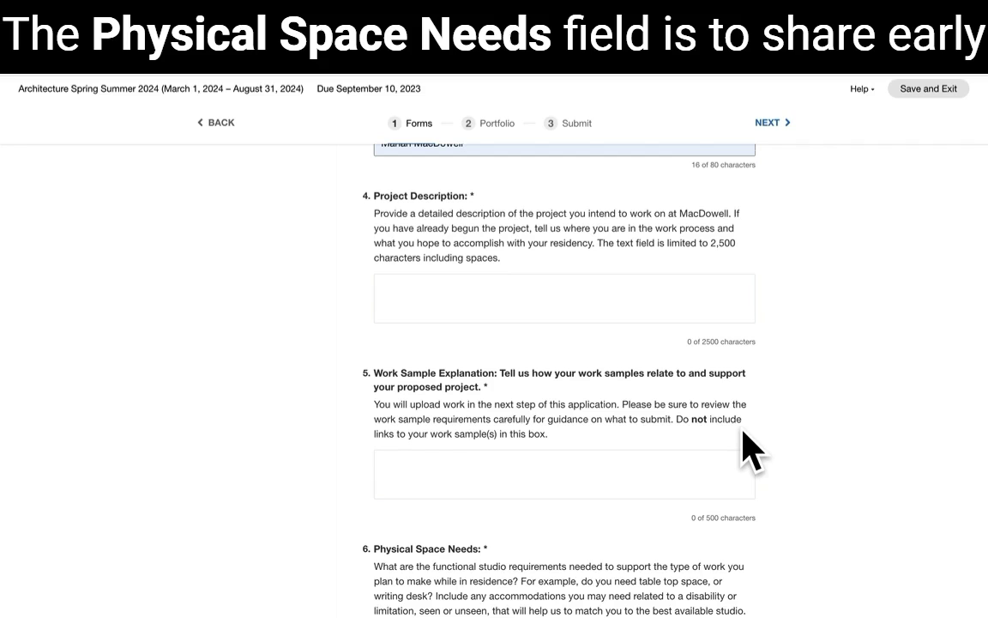
{"action": "scroll", "coordinate": [745, 450], "scroll_direction": "down", "scroll_amount": 5}
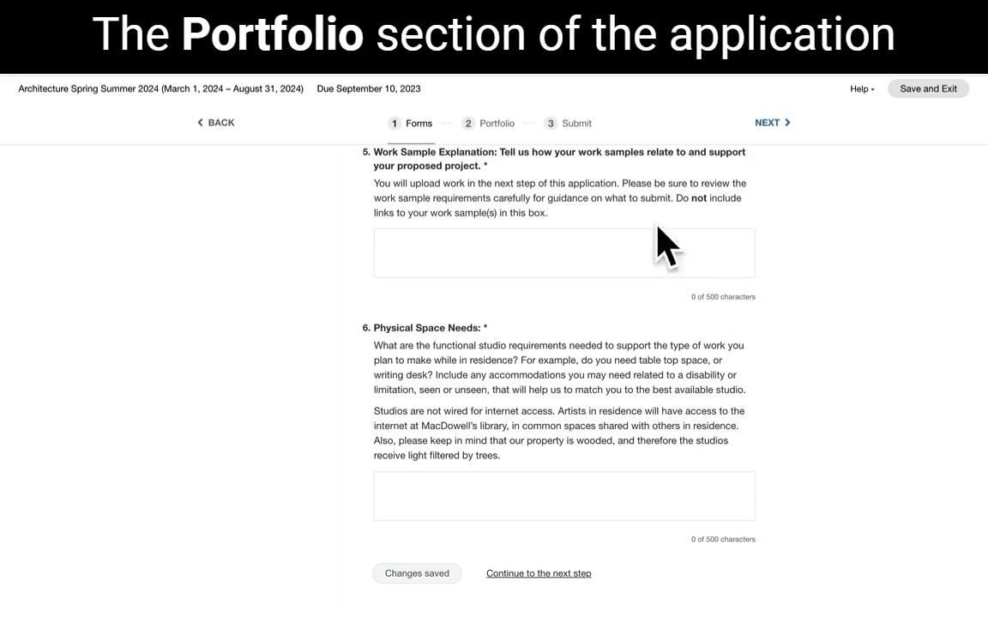
{"action": "left_click", "coordinate": [493, 125]}
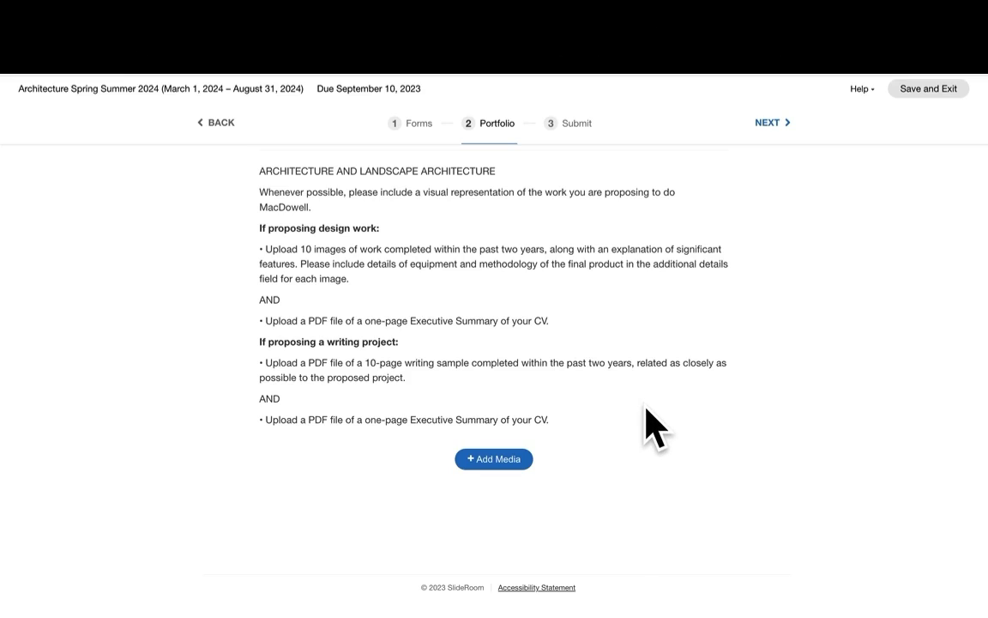
Upload calm ocean.jpg and Mount_Monadnock_as_seen_from_Bald_Rock.jpg to the portfolio and start labeling the calm ocean image at its year of completion.
{"action": "left_click", "coordinate": [496, 461]}
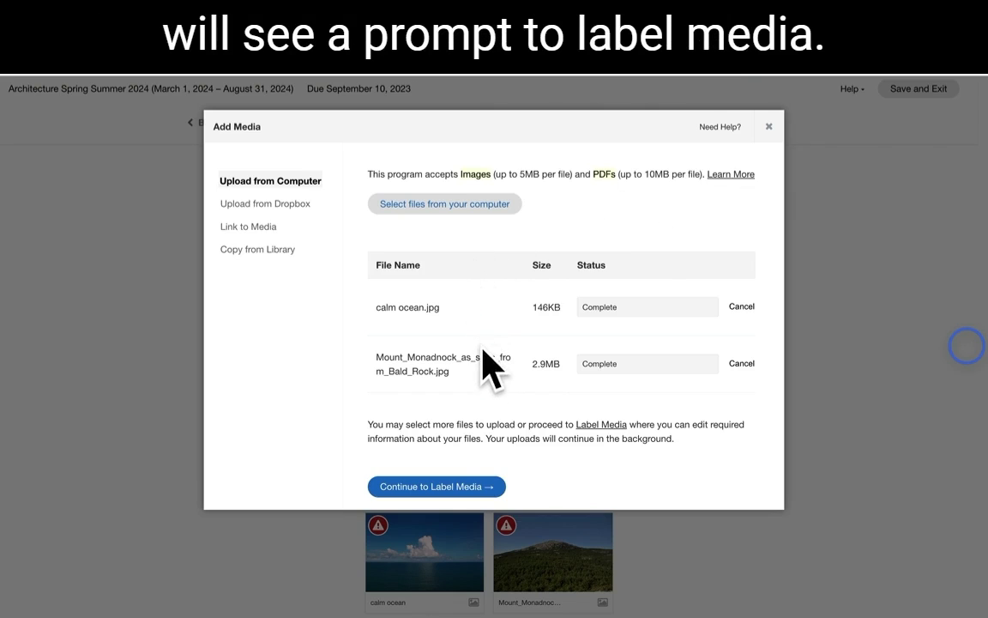
{"action": "left_click", "coordinate": [433, 486]}
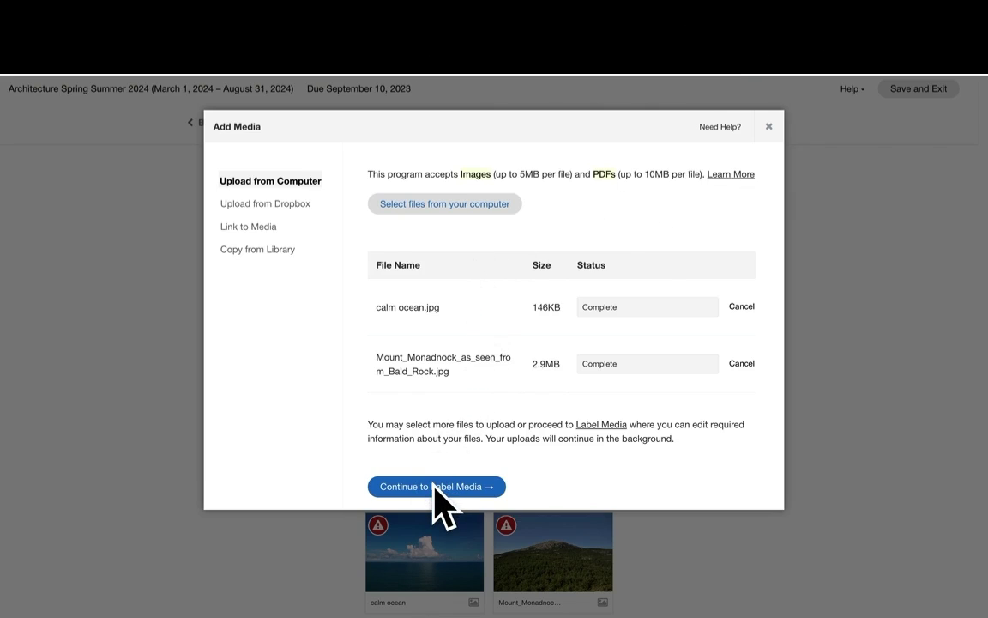
{"action": "left_click", "coordinate": [435, 489]}
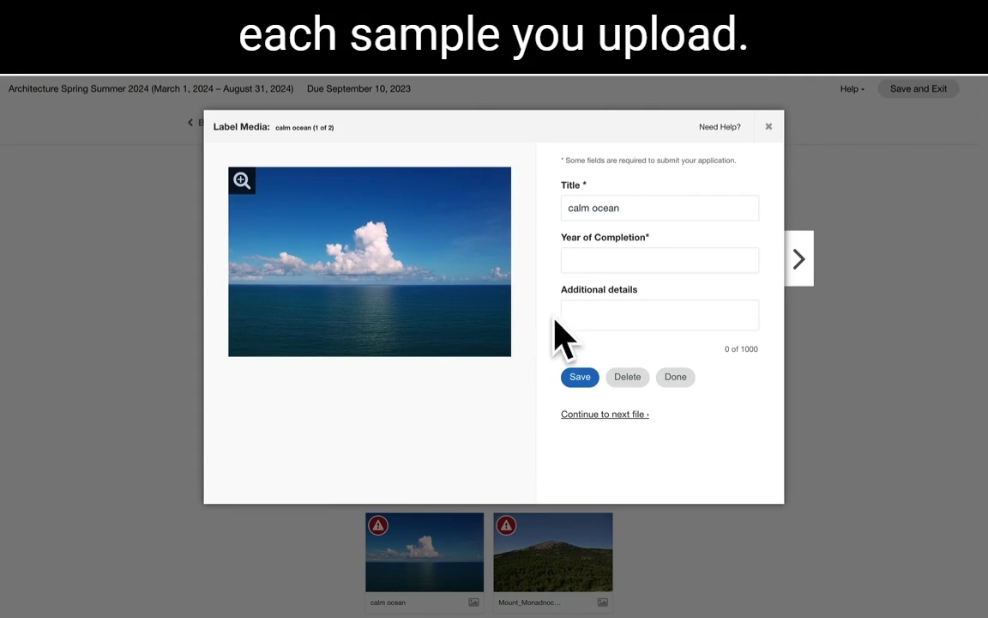
{"action": "left_click", "coordinate": [577, 257]}
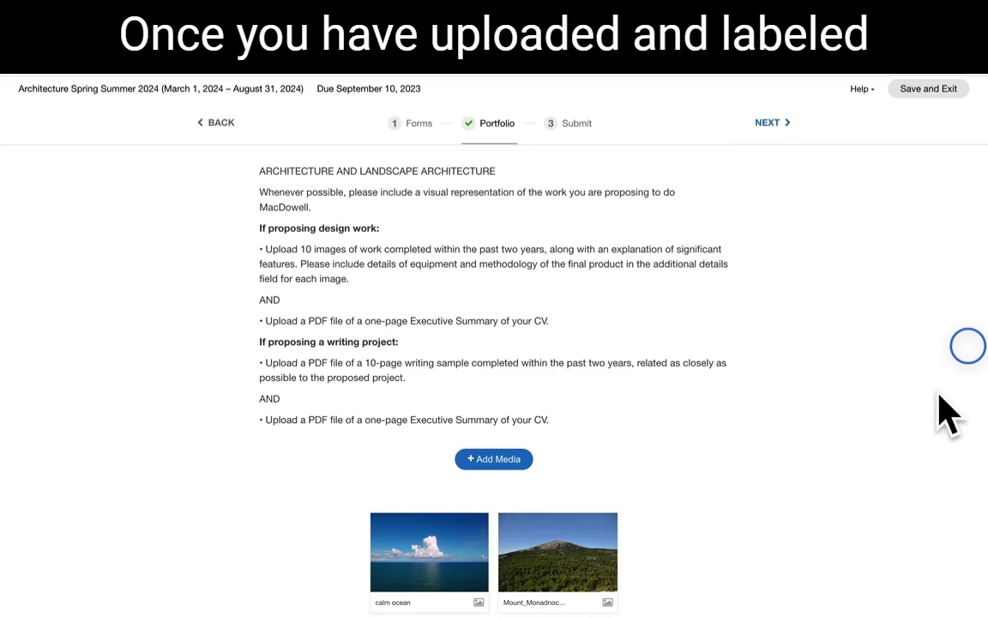
Look over the uploaded portfolio images and go to the application's Submit section.
{"action": "scroll", "coordinate": [727, 397], "scroll_direction": "down", "scroll_amount": 1}
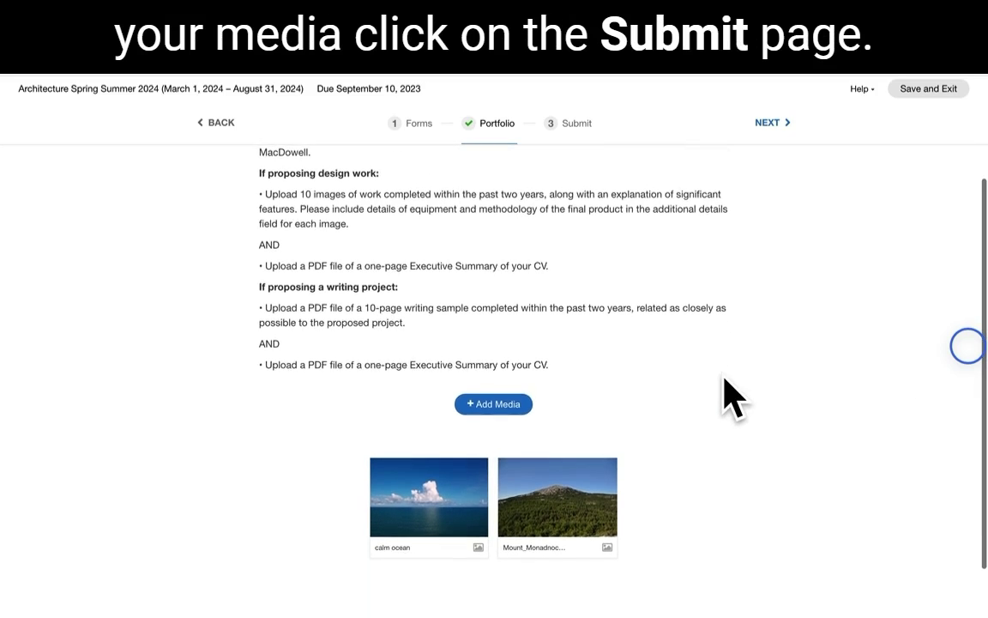
{"action": "left_click", "coordinate": [580, 124]}
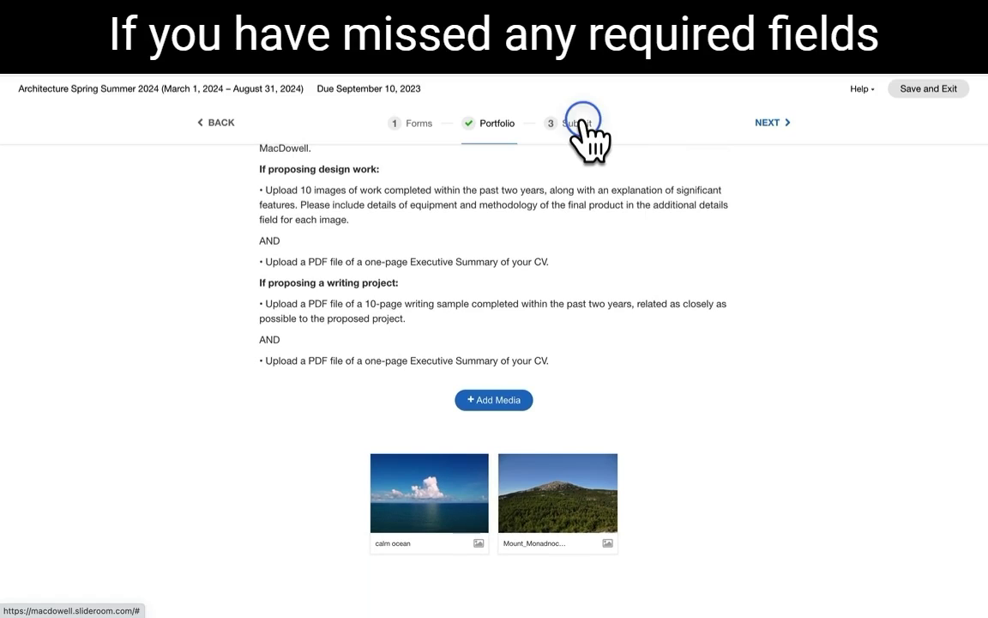